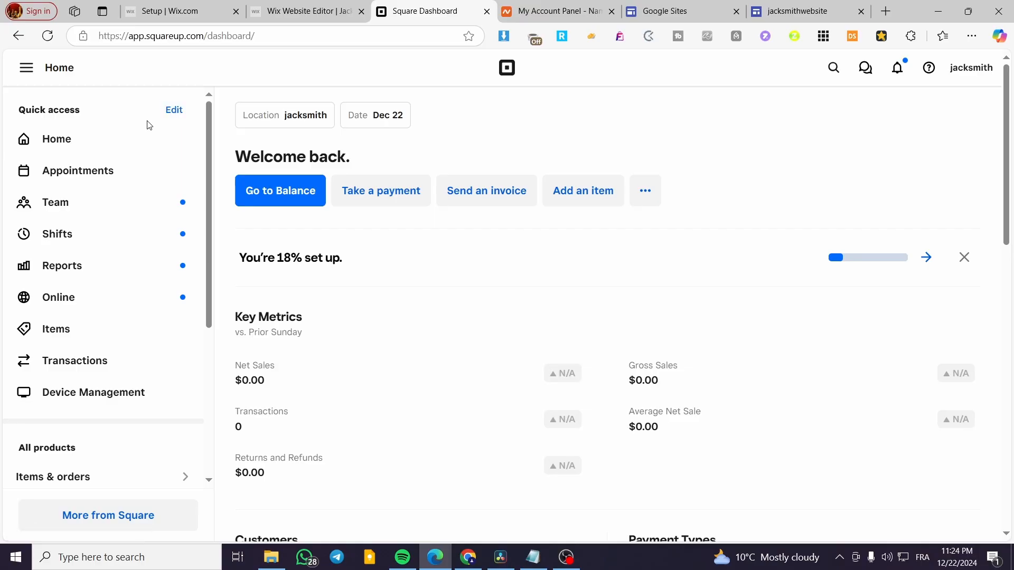
- Examine the dashboard's quick access items and the available product toggles in the quick access editor, leaving them unsaved
left_click(173, 113)
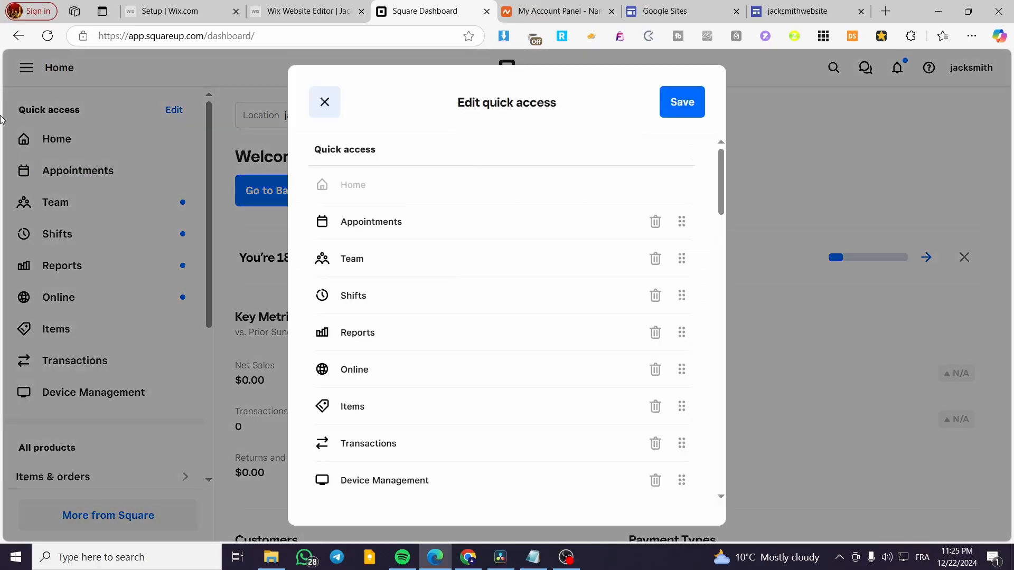
scroll(536, 282, "down", 3)
scroll(532, 277, "up", 3)
scroll(364, 211, "down", 5)
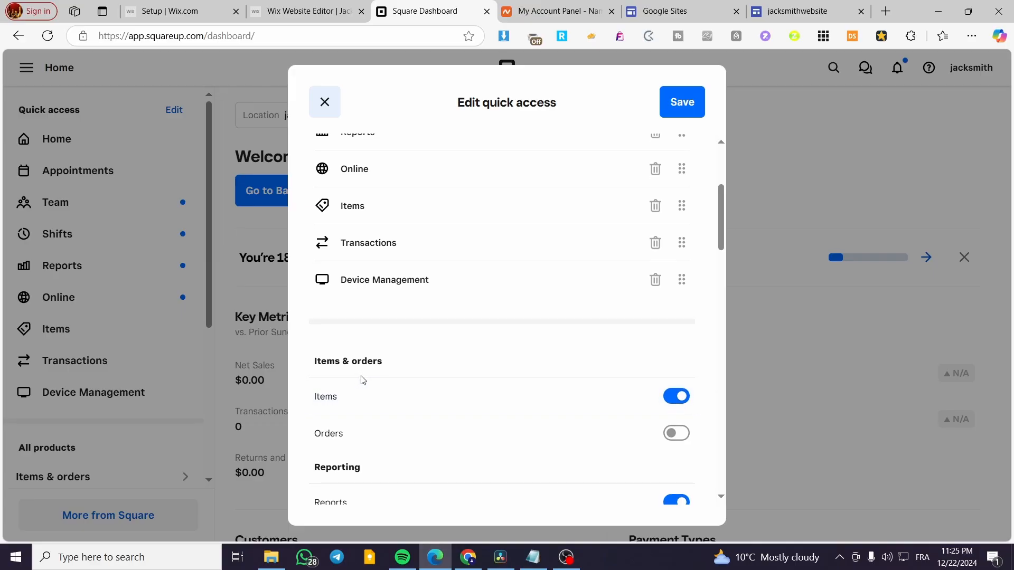
scroll(396, 332, "up", 5)
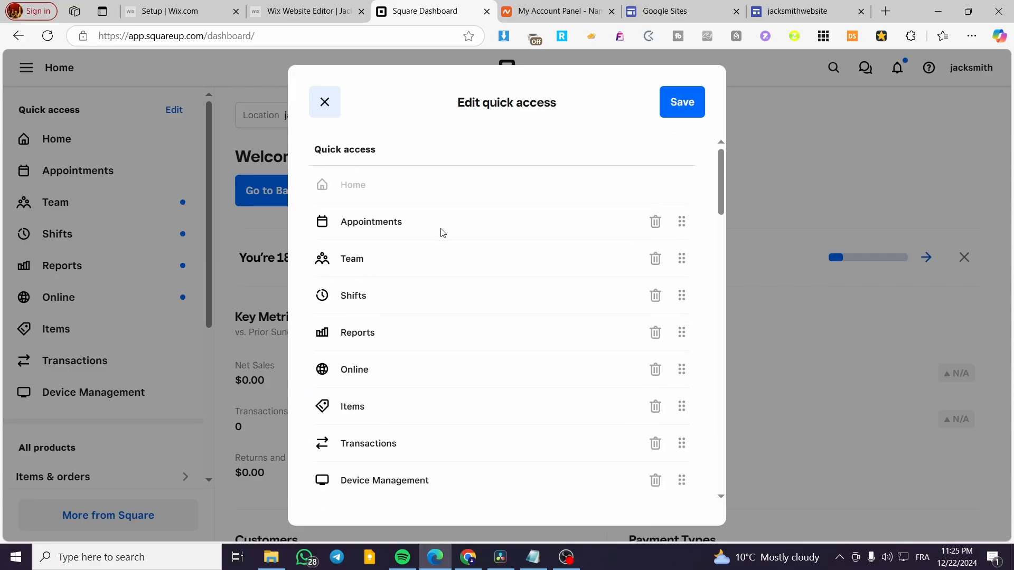
key("Escape")
left_click(173, 109)
left_click(324, 102)
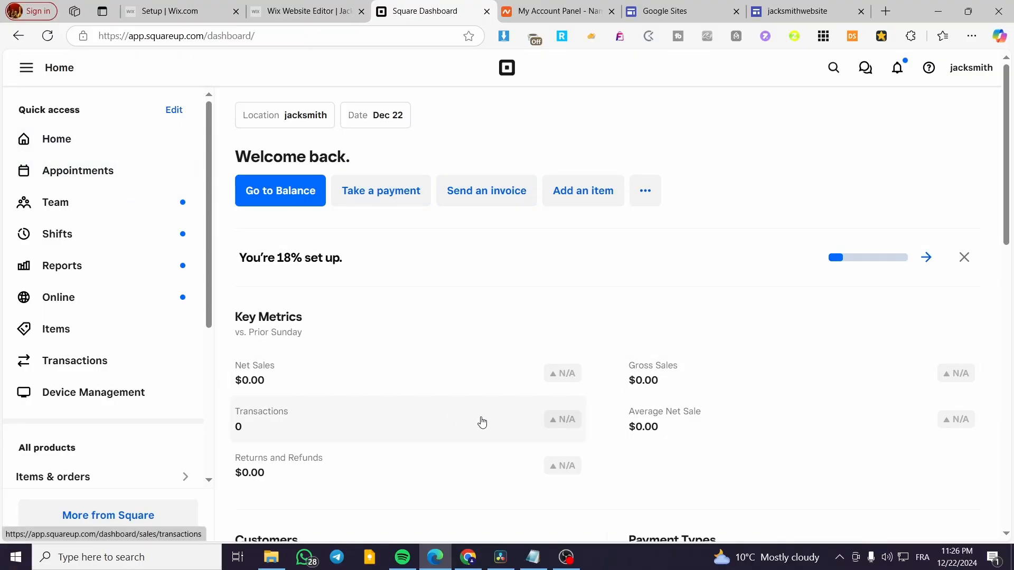
- Open the Appointments calendar and look through the hours of the Dec 22 – Dec 28 week
left_click(55, 169)
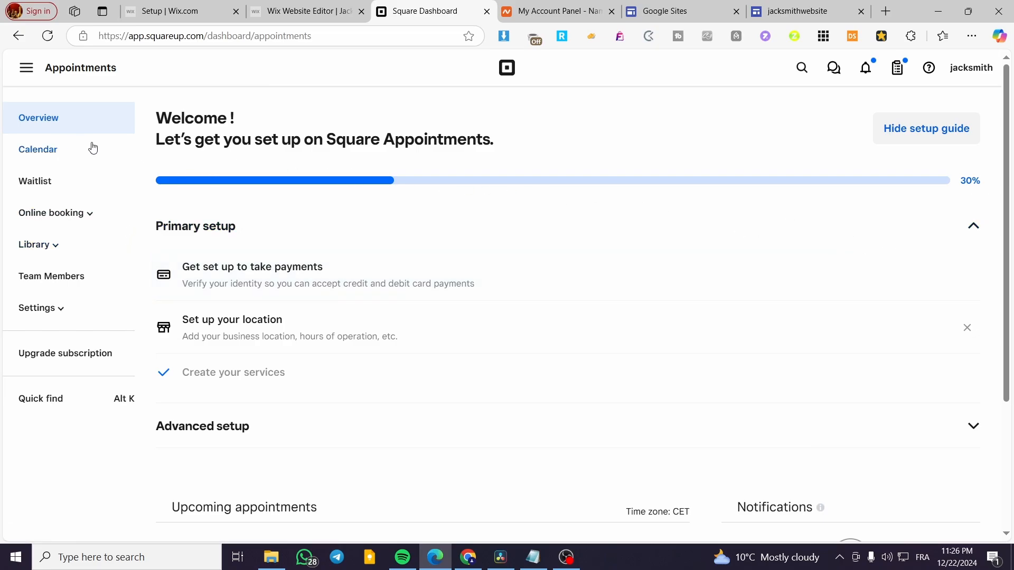
left_click(34, 152)
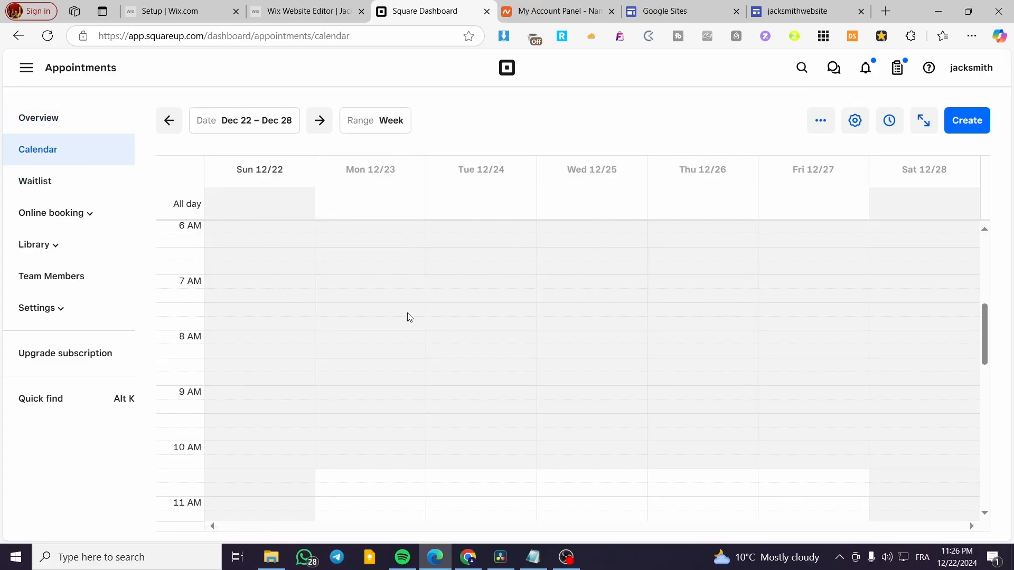
scroll(409, 316, "down", 1)
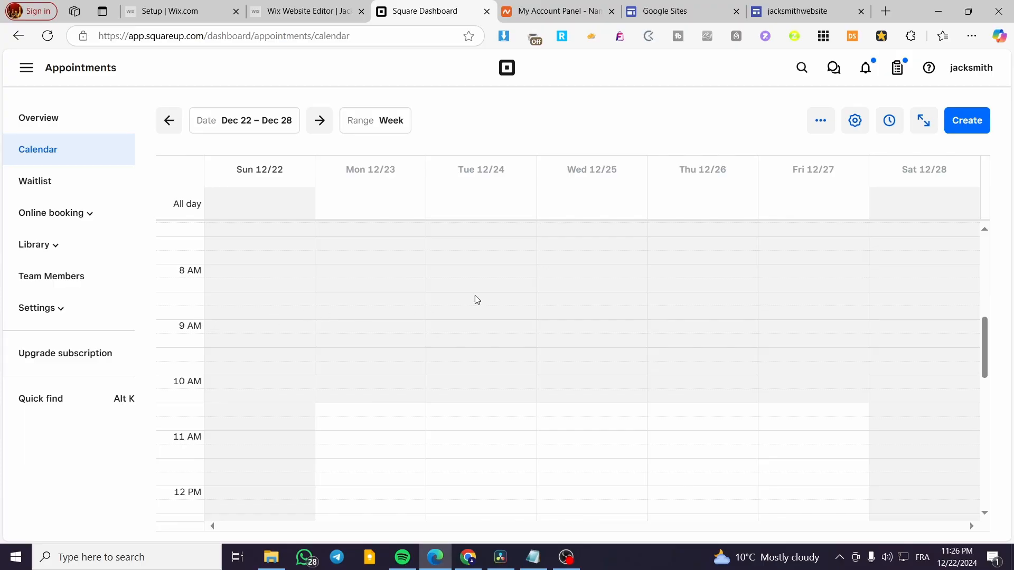
scroll(369, 344, "down", 2)
scroll(357, 283, "down", 1)
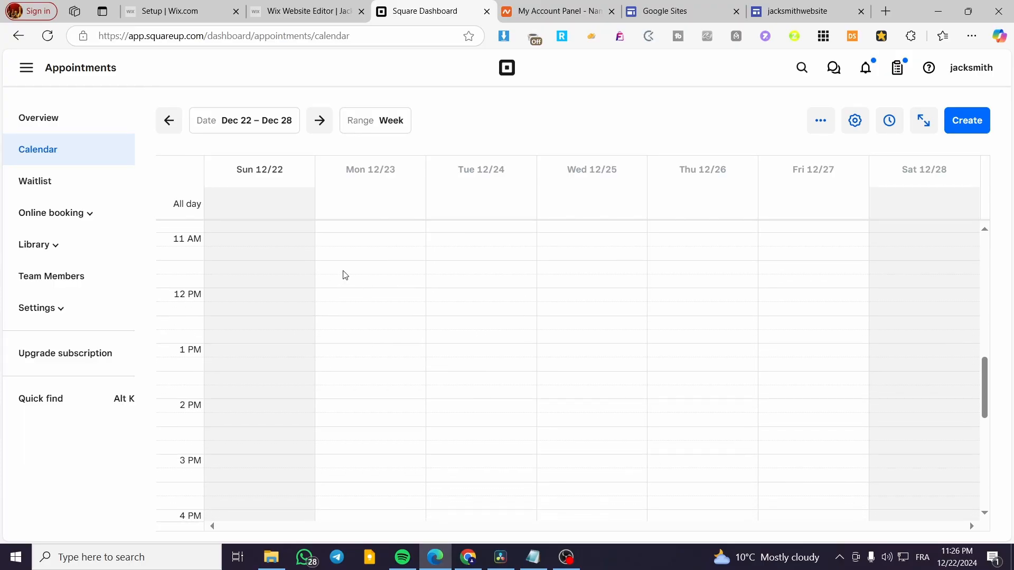
scroll(317, 280, "up", 1)
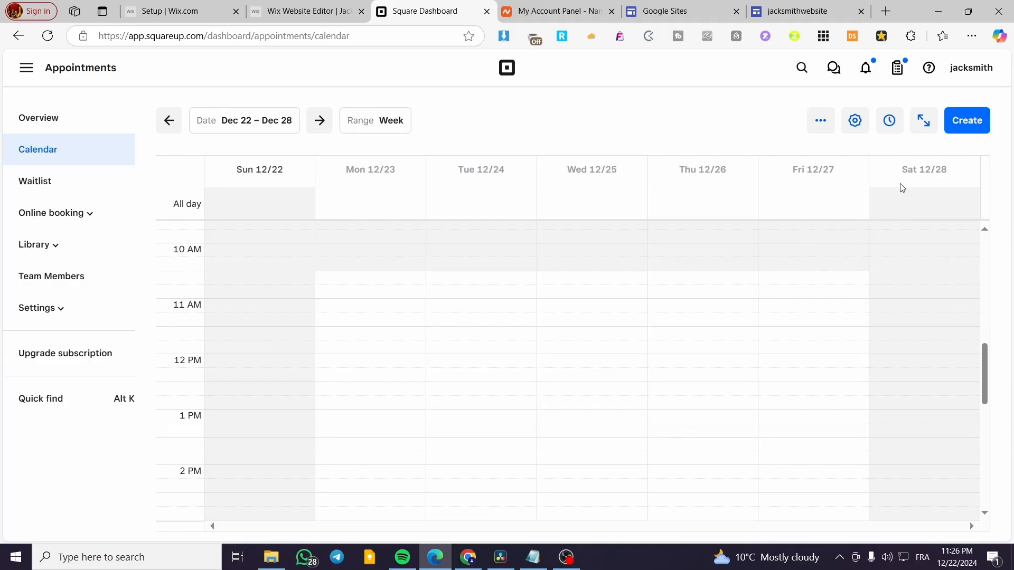
- Open the availability editor and view the recurring schedule and the one-time change hours
left_click(890, 122)
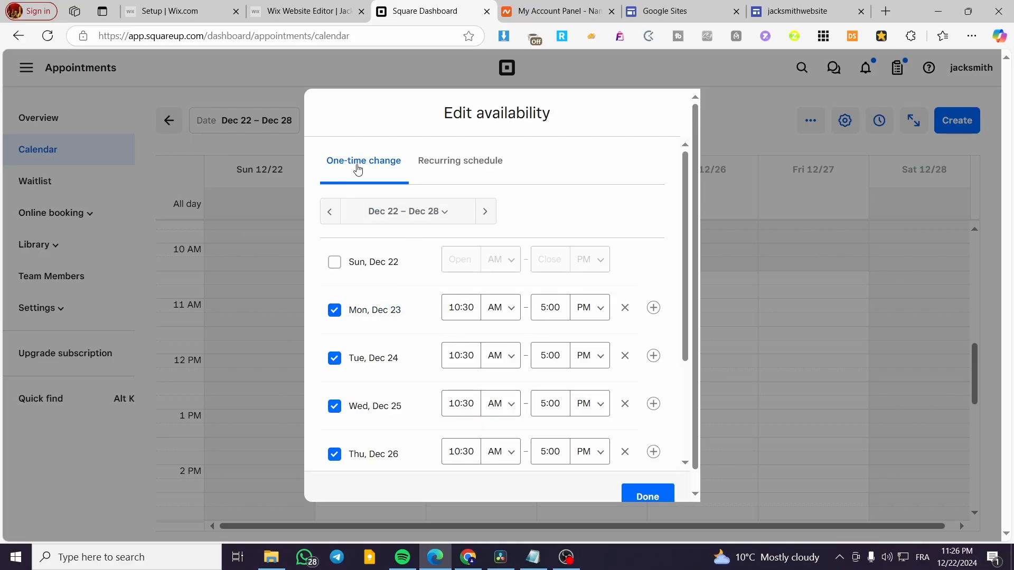
left_click(451, 168)
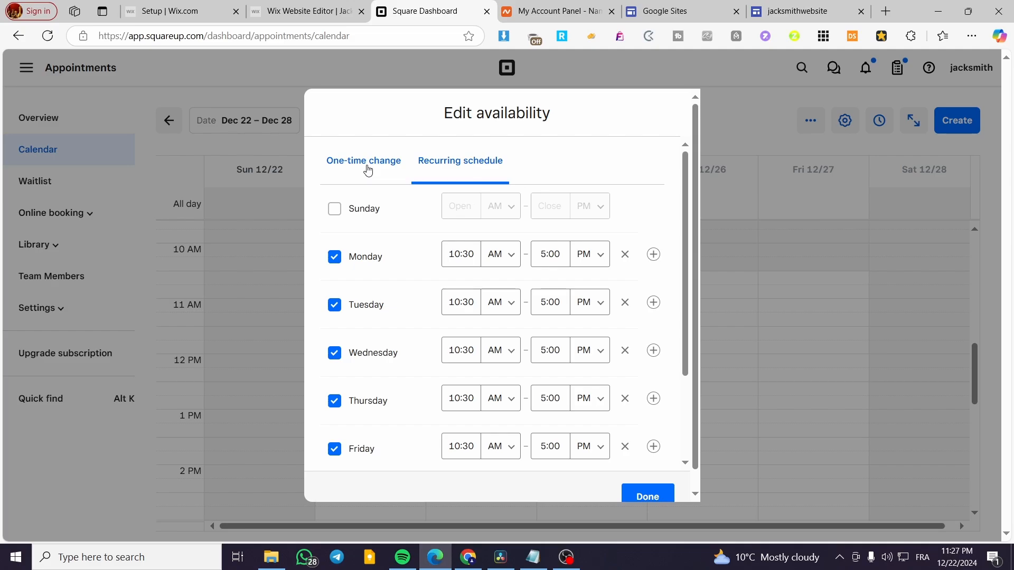
left_click(368, 169)
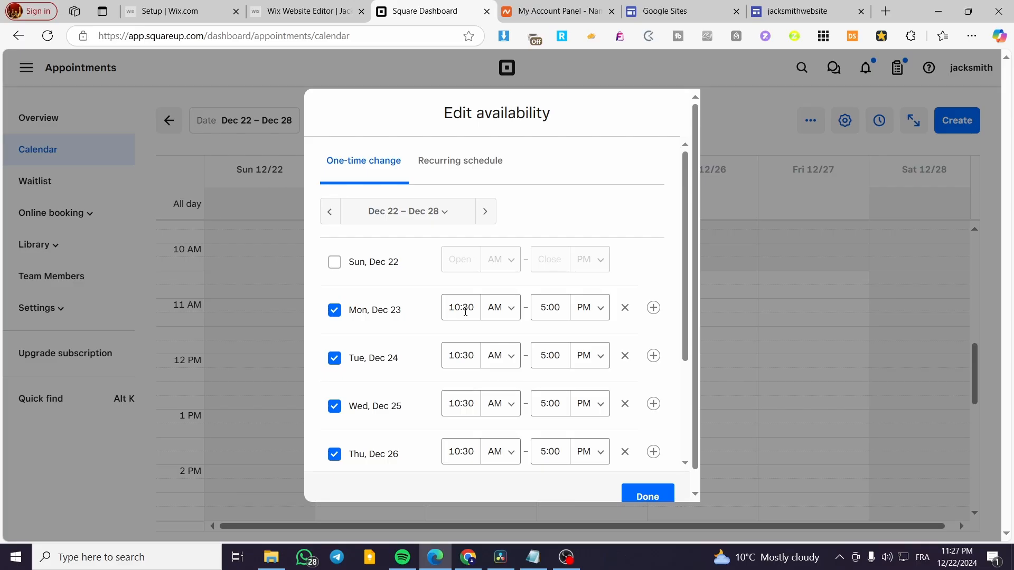
- Add a second time range to Mon, Dec 23 and set the first range's closing time to 12:00 AM
left_click(654, 309)
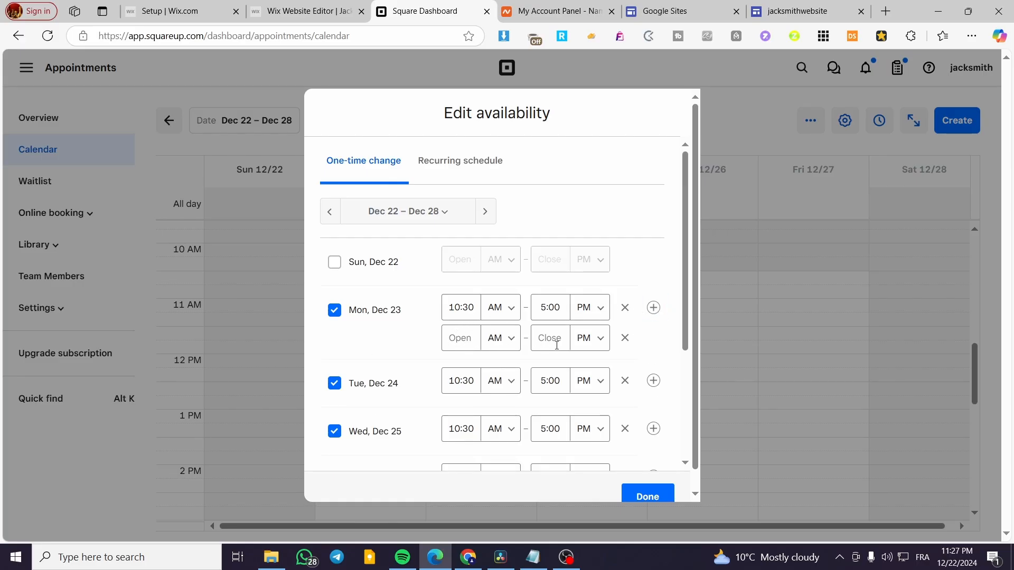
left_click(494, 341)
left_click(457, 338)
left_click(548, 307)
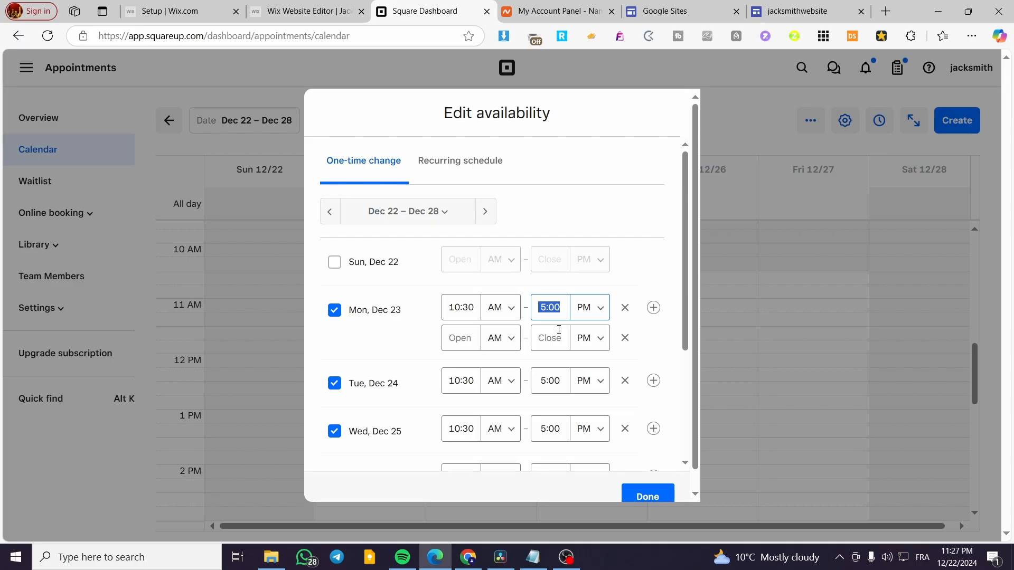
type("1")
left_click(601, 310)
left_click(602, 329)
left_click(549, 308)
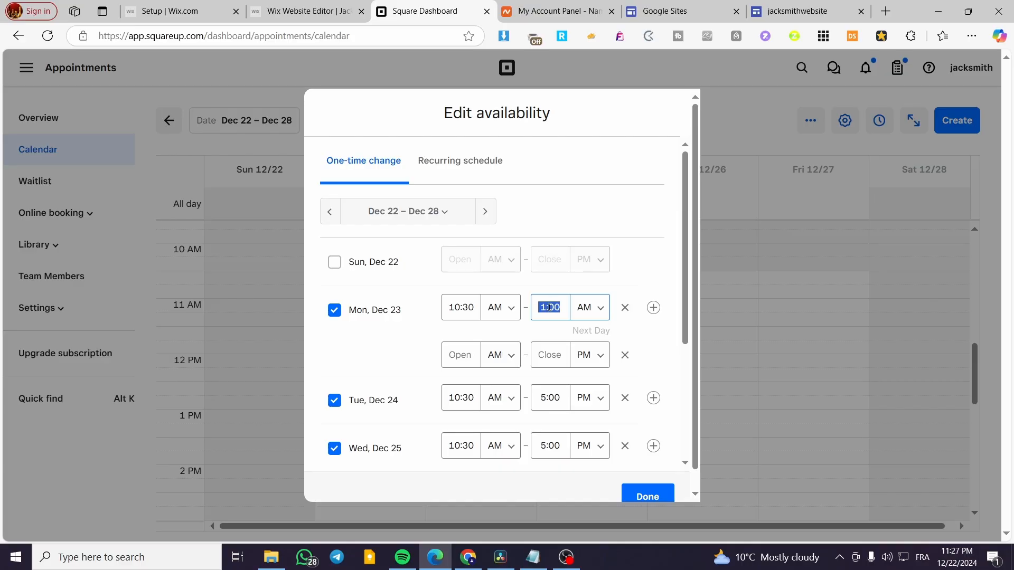
type("12:00")
left_click(644, 334)
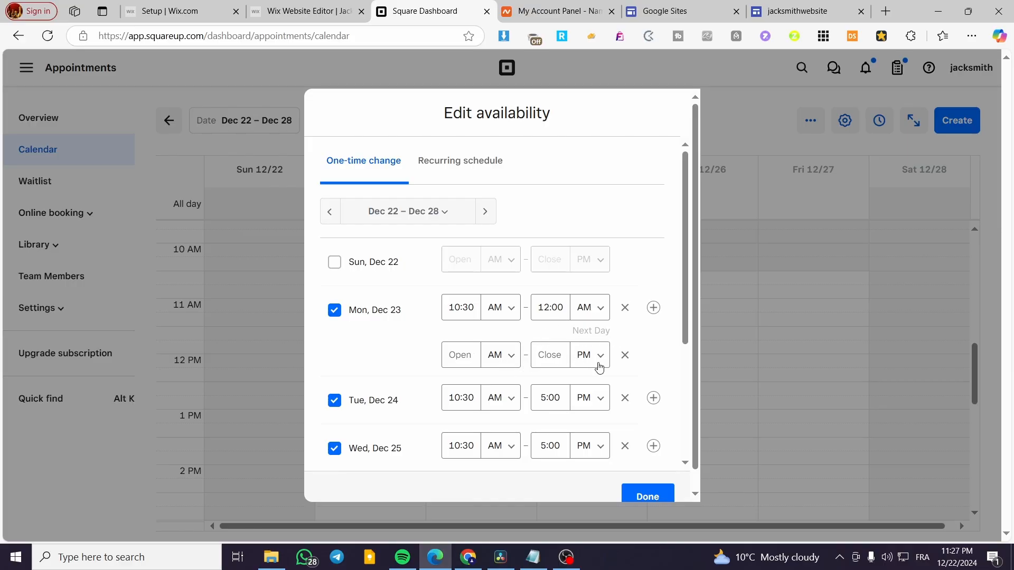
- Set the second time range of Mon, Dec 23 to 1:30 PM – 5:00 PM
left_click(461, 355)
left_click(589, 331)
left_click(464, 363)
type("1:3")
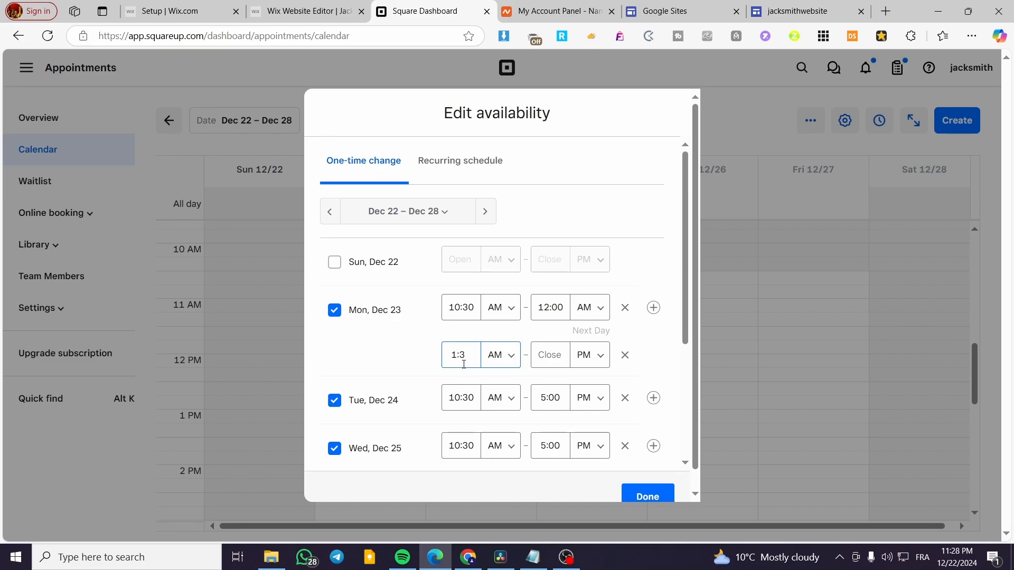
key("BackSpace")
key("BackSpace")
key("BackSpace")
type("1:3")
key("BackSpace")
key("BackSpace")
key("BackSpace")
type("1:30")
left_click(554, 362)
type("5")
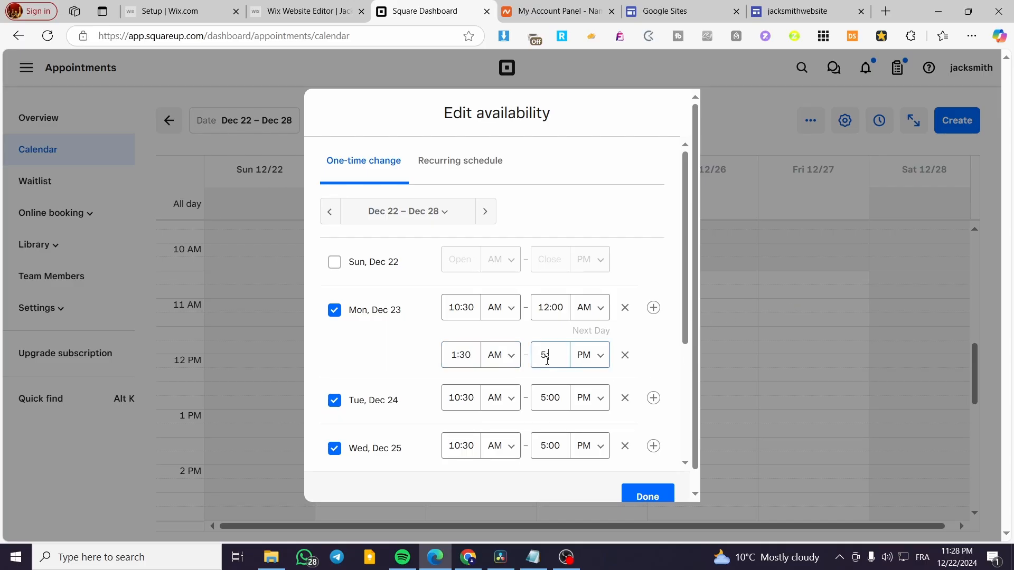
type(":00")
left_click(509, 361)
left_click(496, 395)
- Add a second, empty time range to each day from Tue, Dec 24 to Fri, Dec 27
scroll(581, 365, "down", 1)
left_click(651, 333)
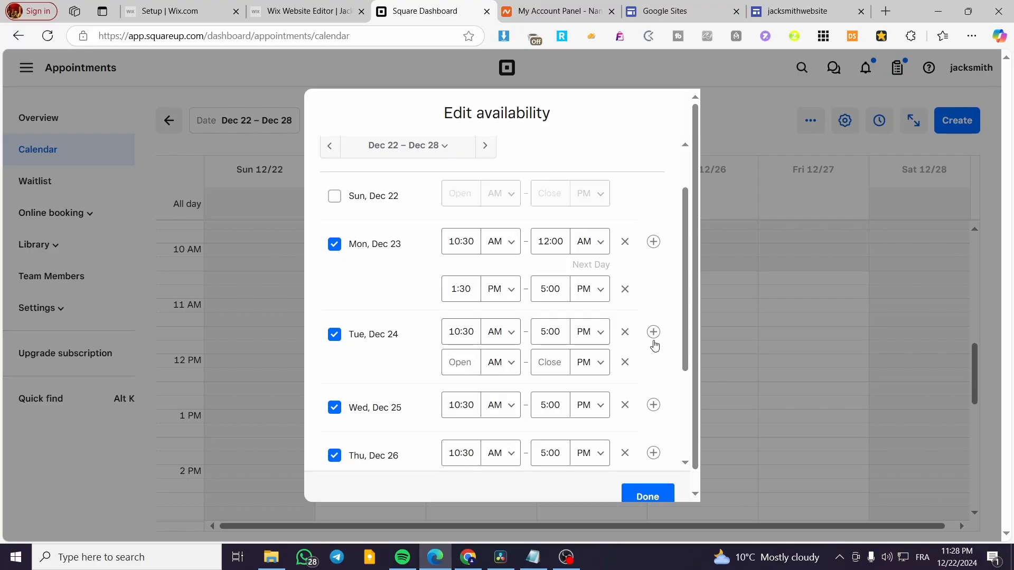
scroll(654, 343, "down", 2)
left_click(654, 298)
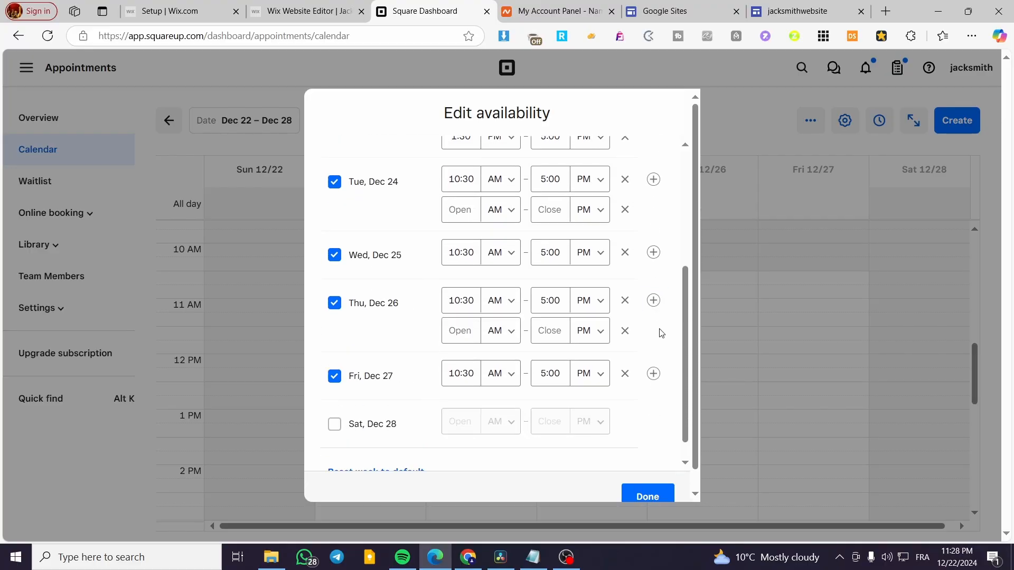
left_click(658, 378)
left_click(653, 255)
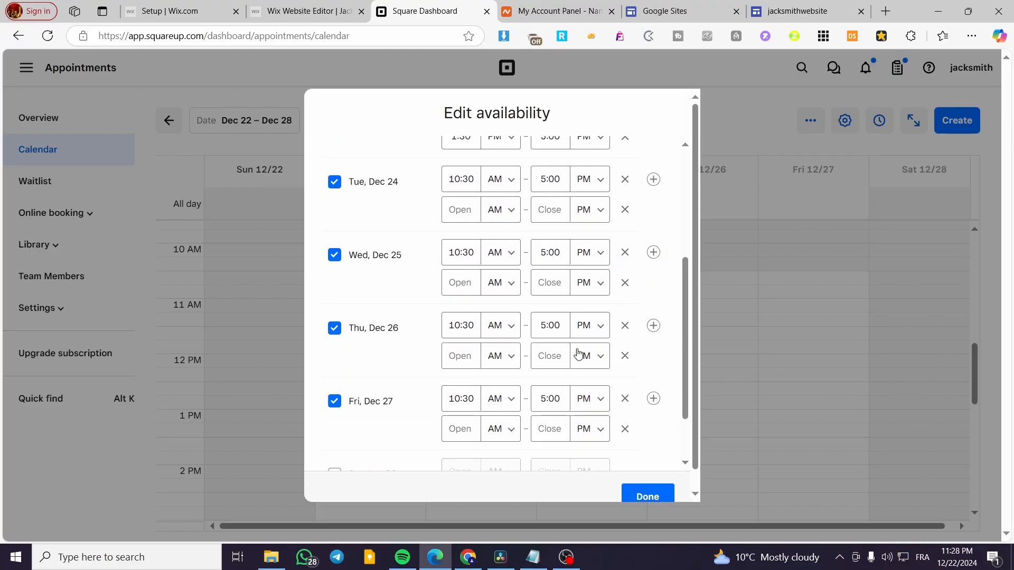
- Remove both of Friday's time ranges and mark Fri, Dec 27 and Sat, Dec 28 as available days
scroll(472, 376, "down", 1)
left_click(625, 354)
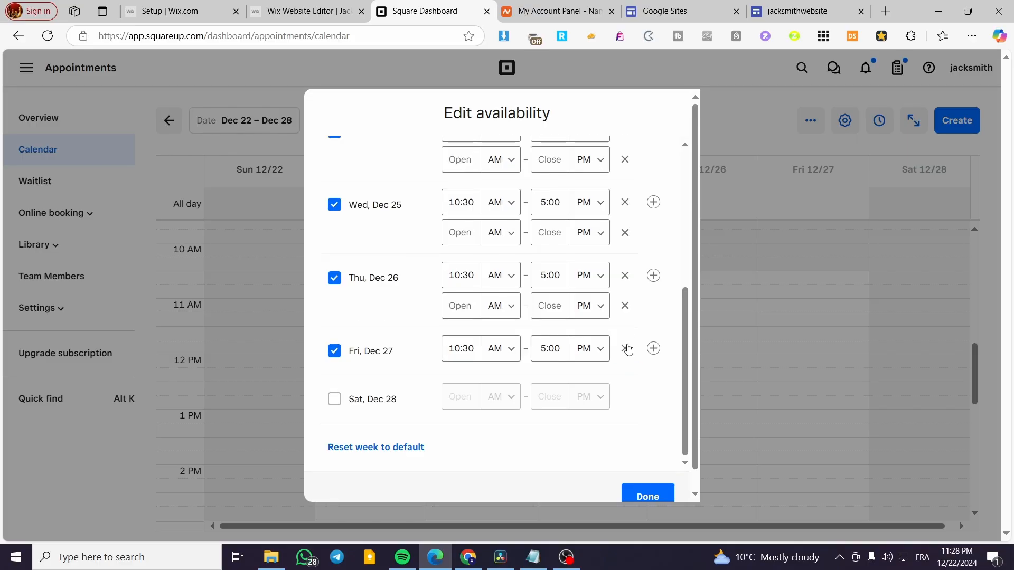
left_click(627, 350)
left_click(334, 351)
scroll(478, 264, "up", 10)
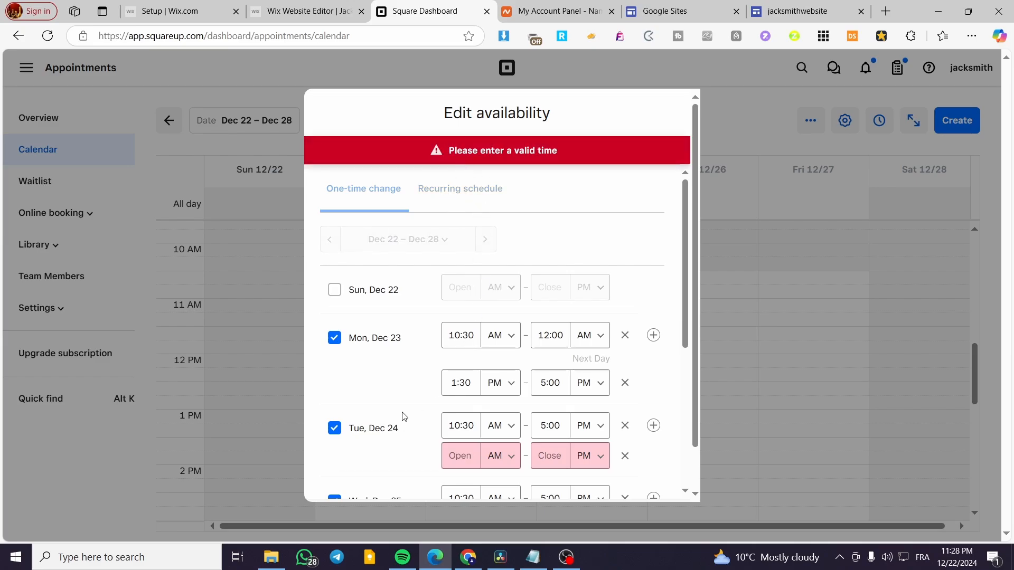
scroll(401, 407, "down", 5)
left_click(334, 380)
left_click(458, 377)
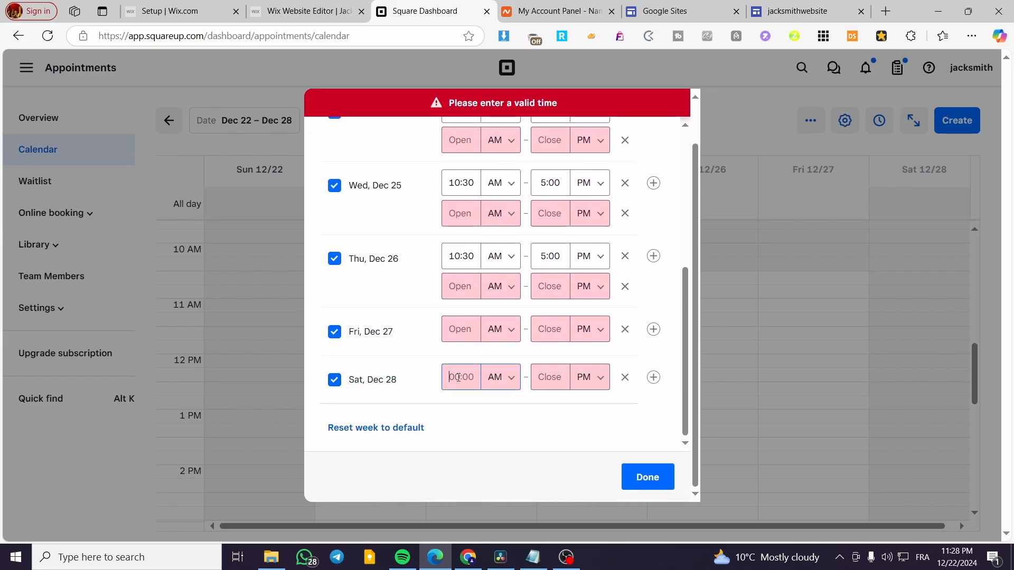
left_click(460, 328)
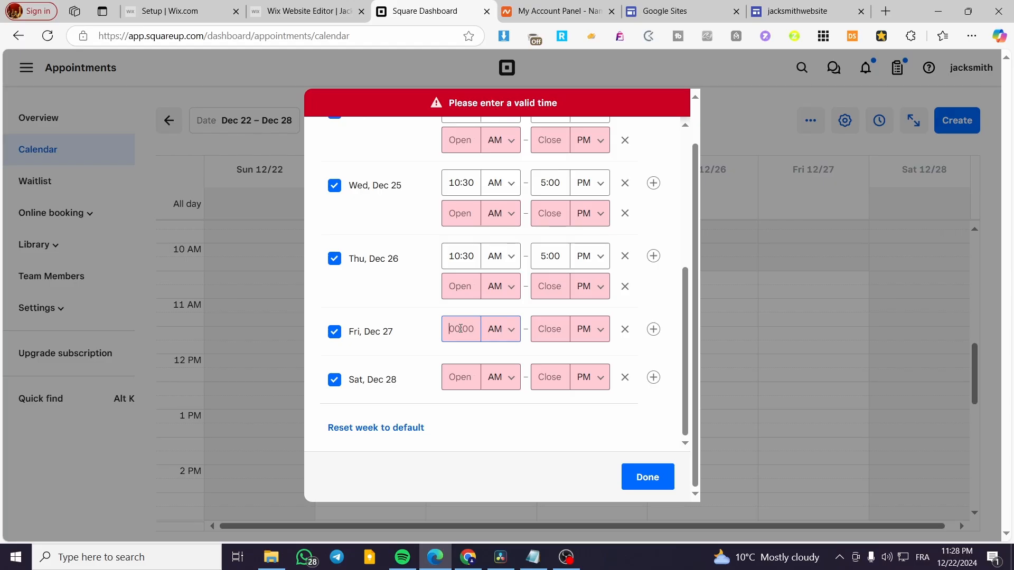
- Remove the empty time ranges from Tuesday through Saturday and close the availability editor without saving
scroll(465, 338, "up", 5)
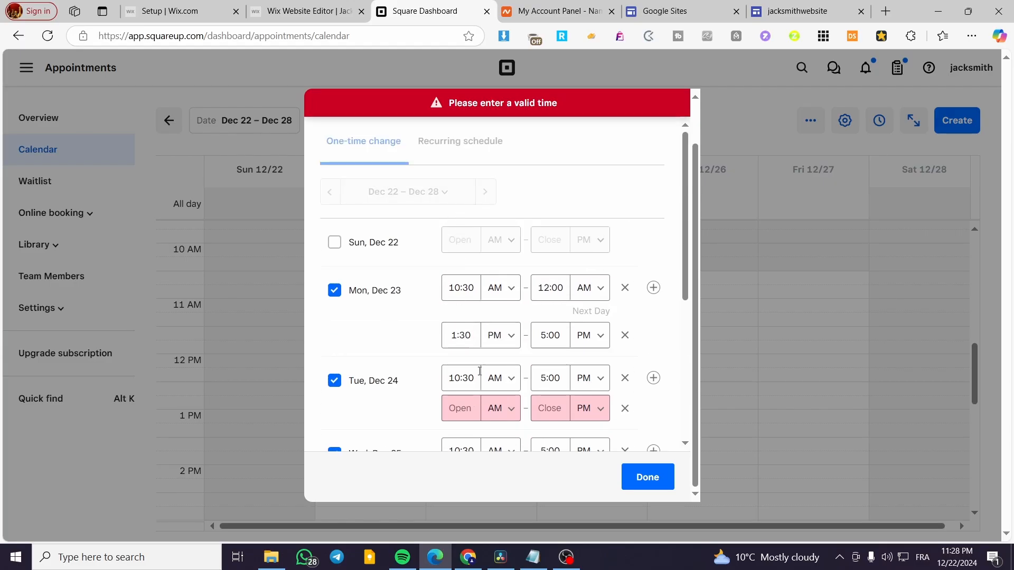
left_click(463, 409)
left_click(624, 408)
scroll(650, 417, "down", 3)
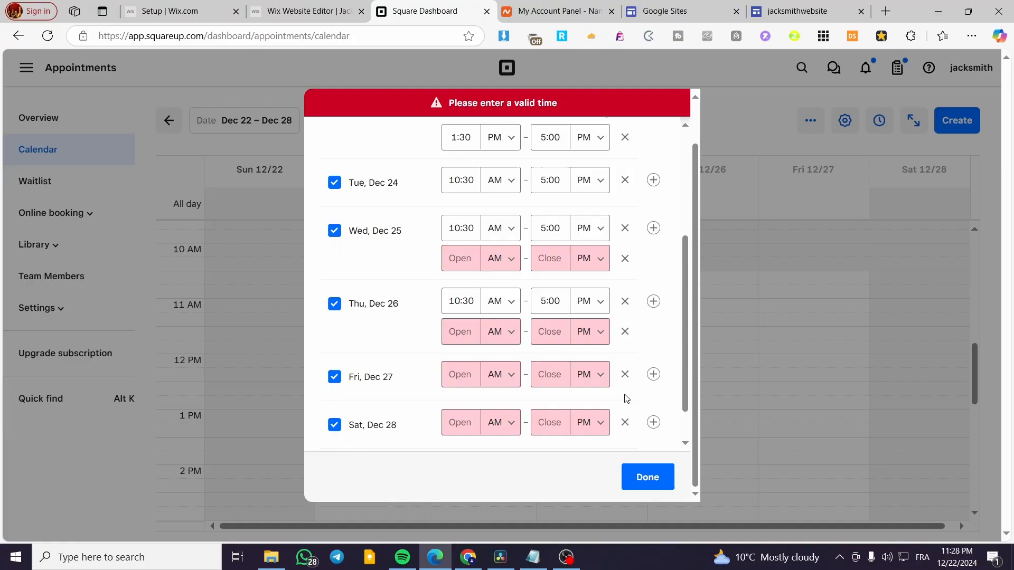
left_click(625, 258)
left_click(624, 303)
left_click(625, 329)
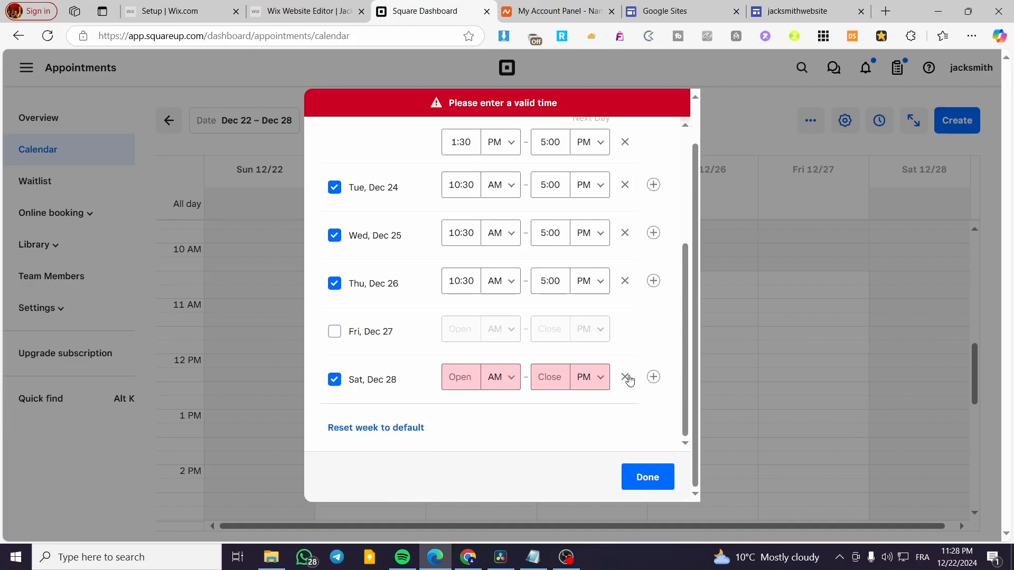
left_click(624, 377)
scroll(520, 366, "up", 4)
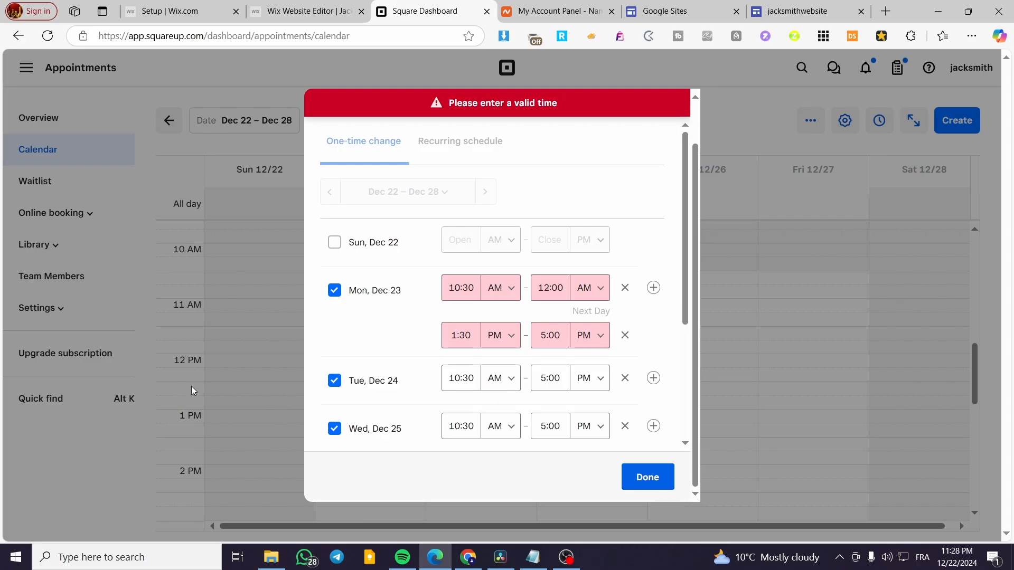
left_click(753, 372)
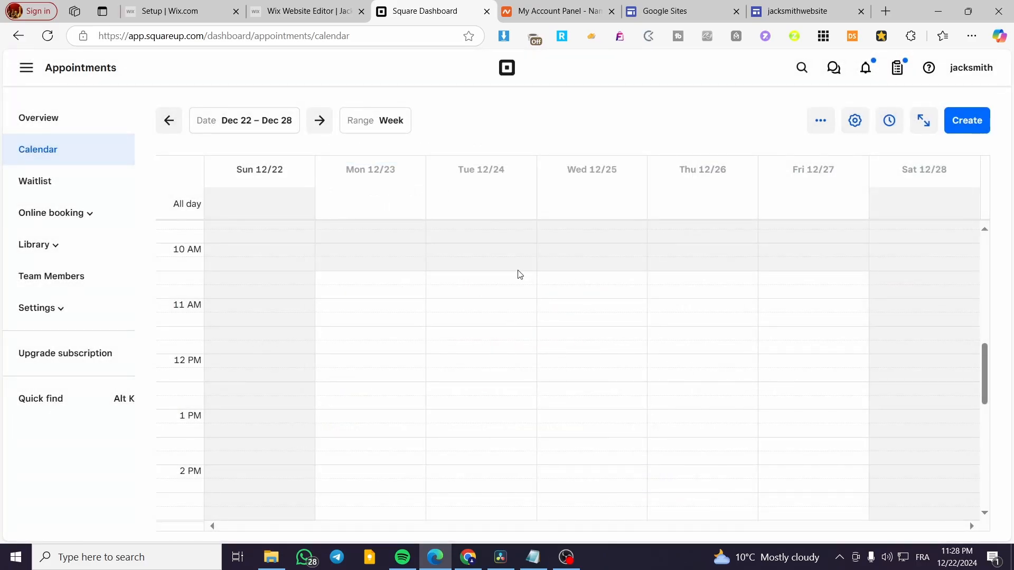